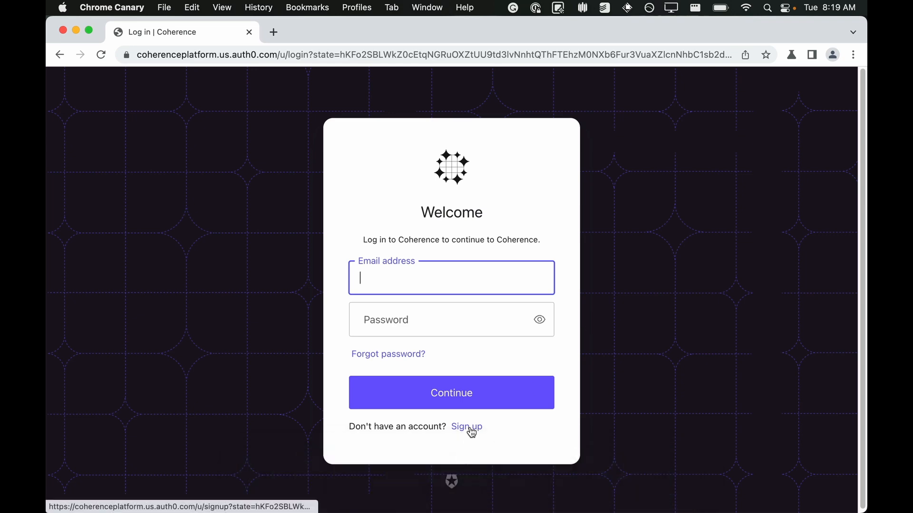
Step: Open the Coherence sign-up form and enter the account e-mail address
left_click(470, 428)
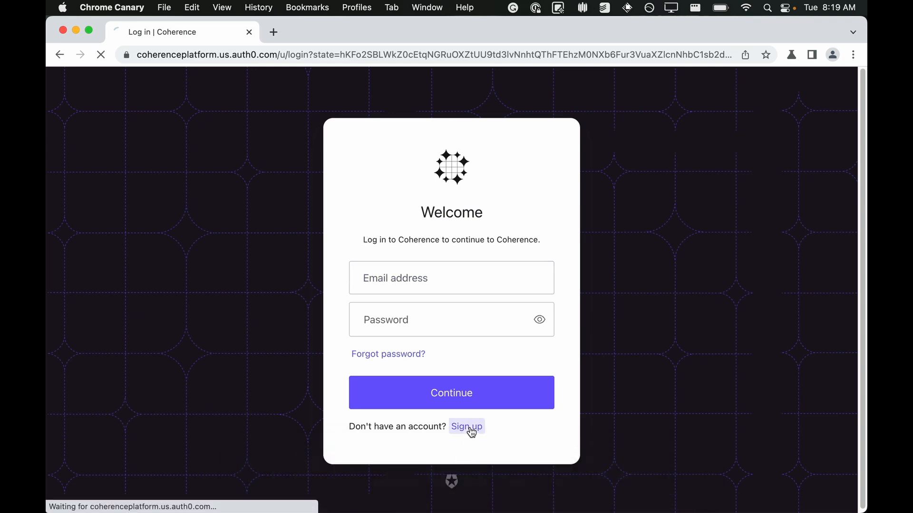
left_click(466, 287)
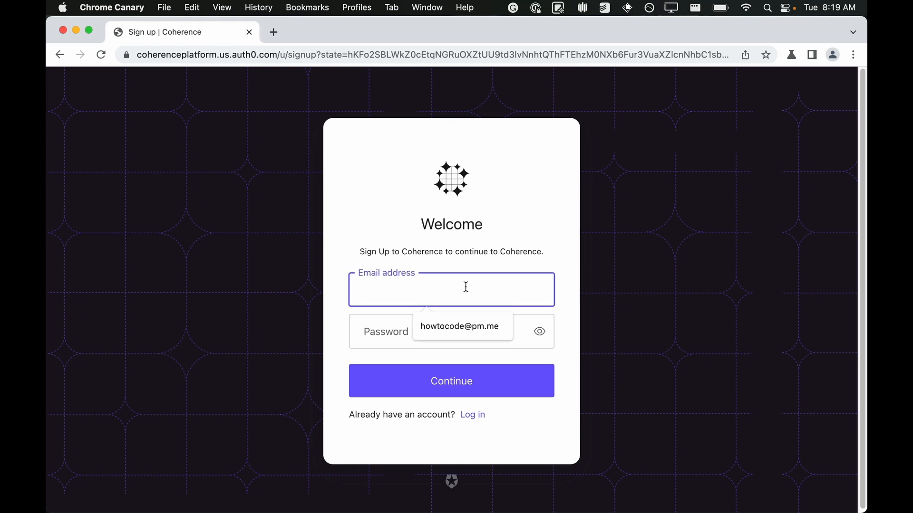
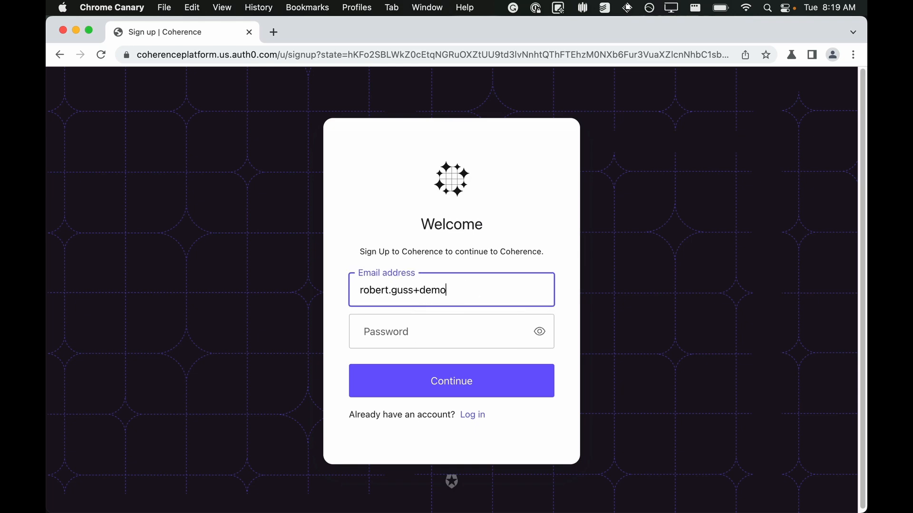
Step: Enter the account password and submit the sign-up form
key("Tab")
type("Coh")
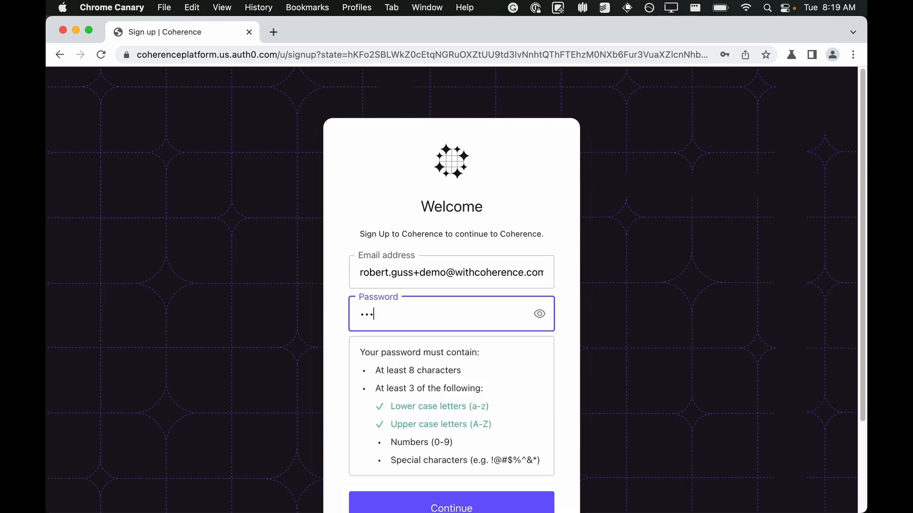
type("•••••••••")
scroll(581, 347, "down", 1)
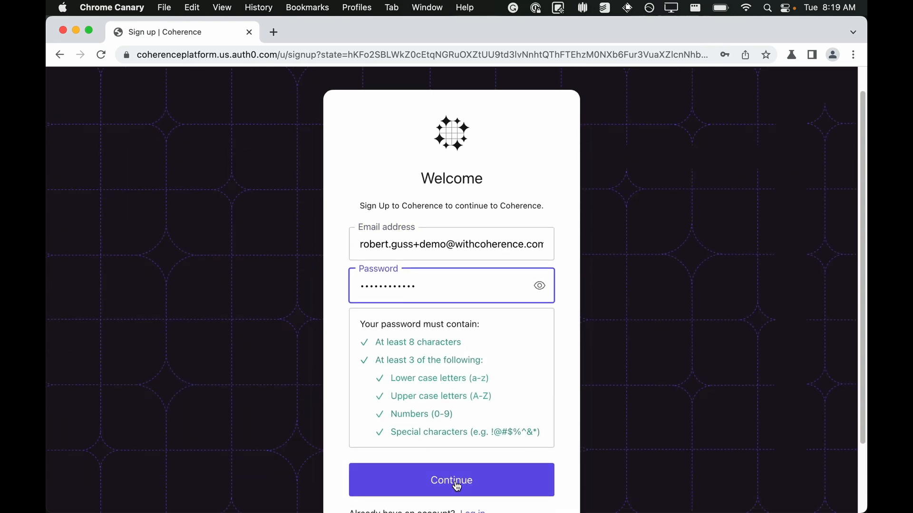
left_click(457, 486)
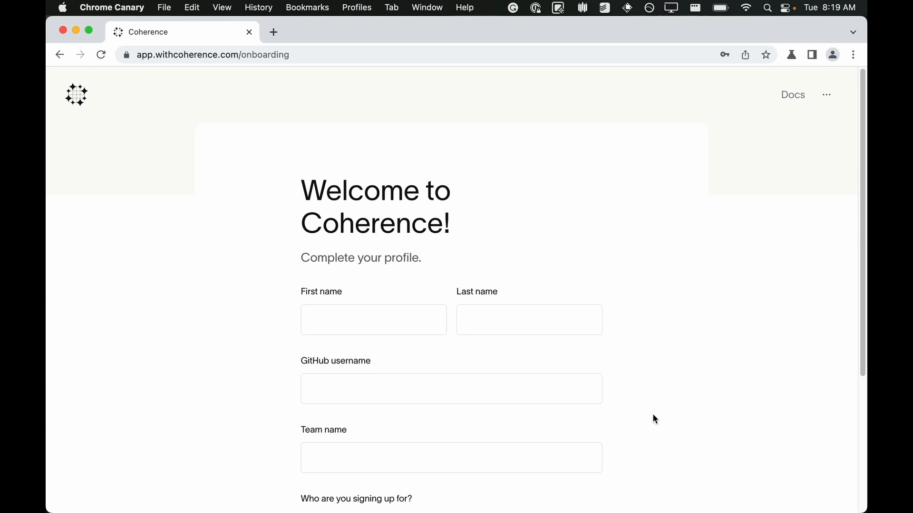
Step: Fill in the profile's first name, last name and GitHub username
scroll(654, 420, "down", 3)
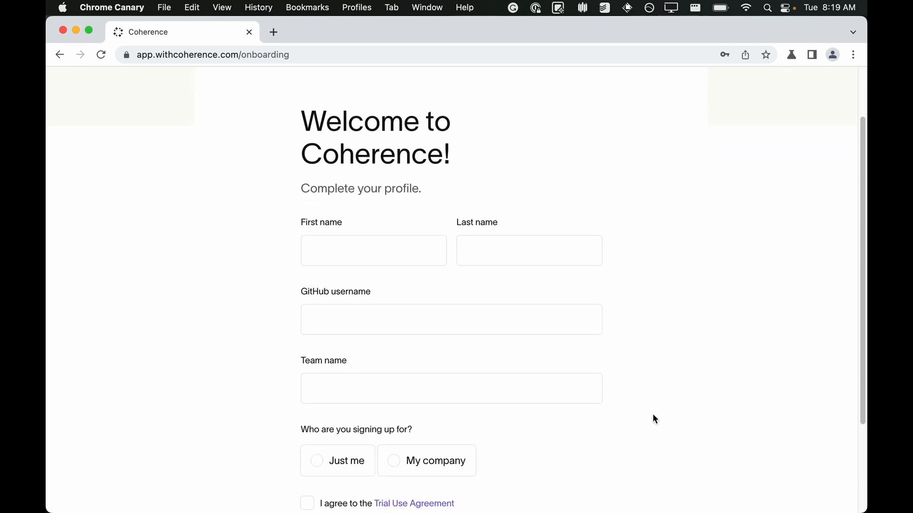
left_click(372, 233)
type("Robert")
key("Tab")
type("Guss")
key("Tab")
type("robertguss")
key("Tab")
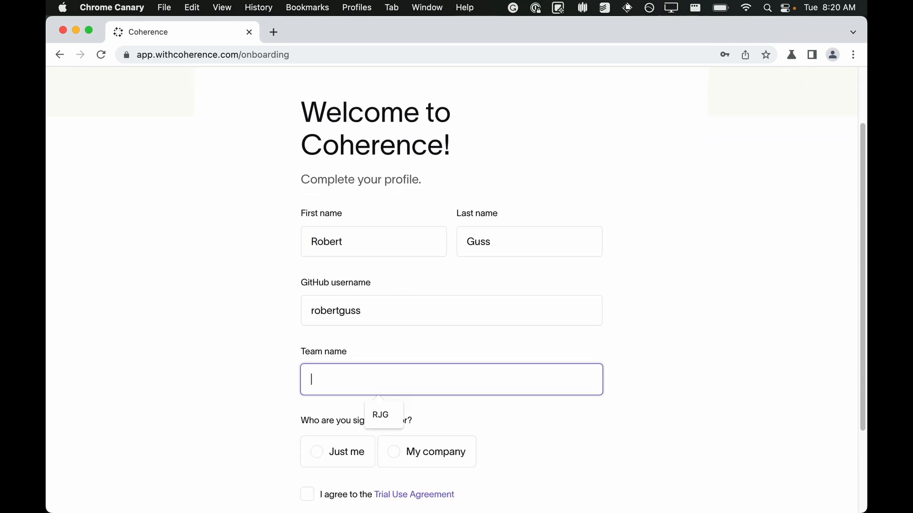
Step: Complete the profile with a team name, signing up for Just me and agreeing to the Trial Use Agreement, then continue
type("robert")
scroll(387, 240, "down", 3)
left_click(335, 366)
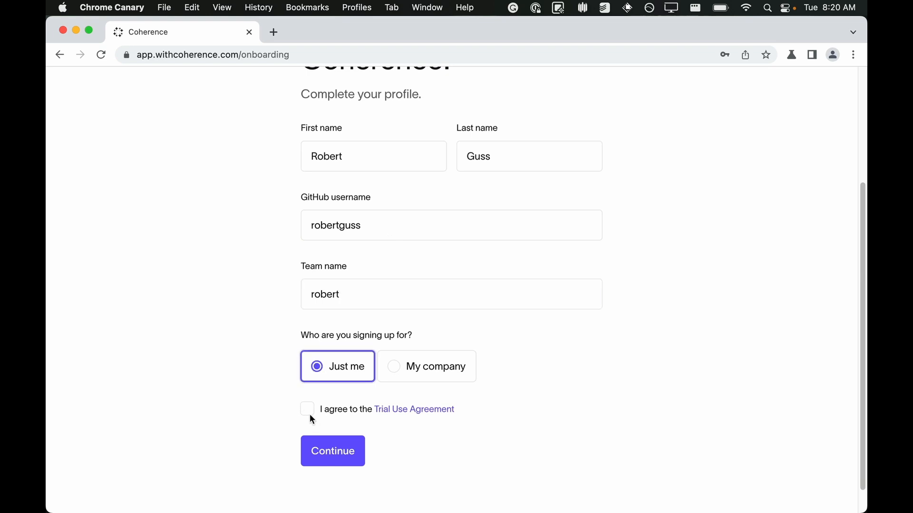
left_click(307, 409)
left_click(340, 455)
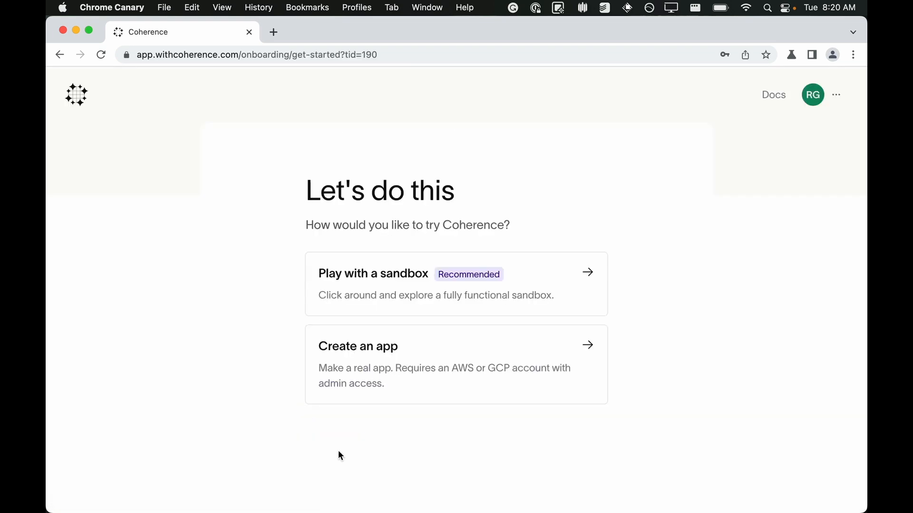
Step: Choose to create an app and name the application React AWS
left_click(430, 347)
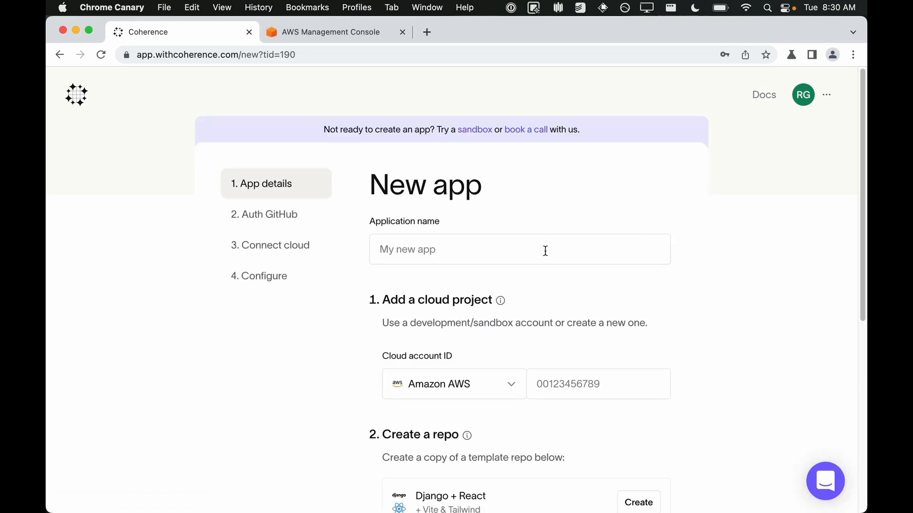
left_click(545, 251)
type("React AWS")
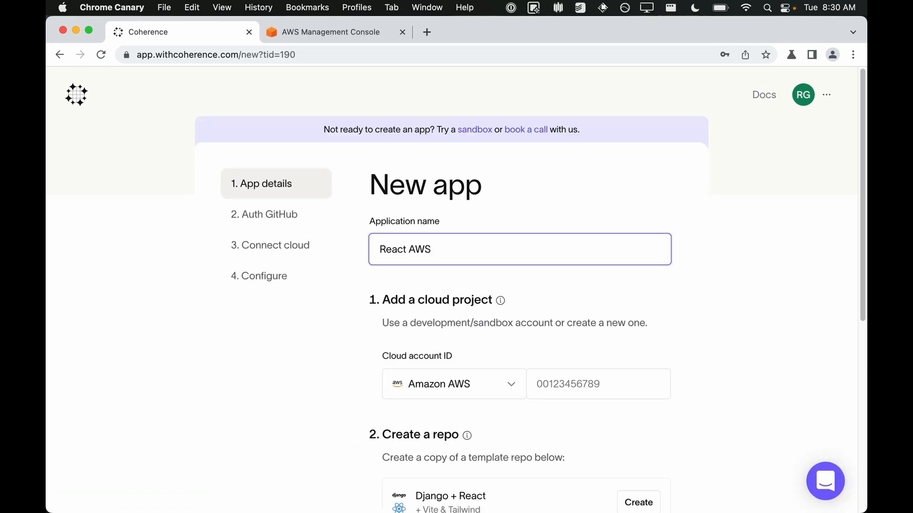
left_click(337, 34)
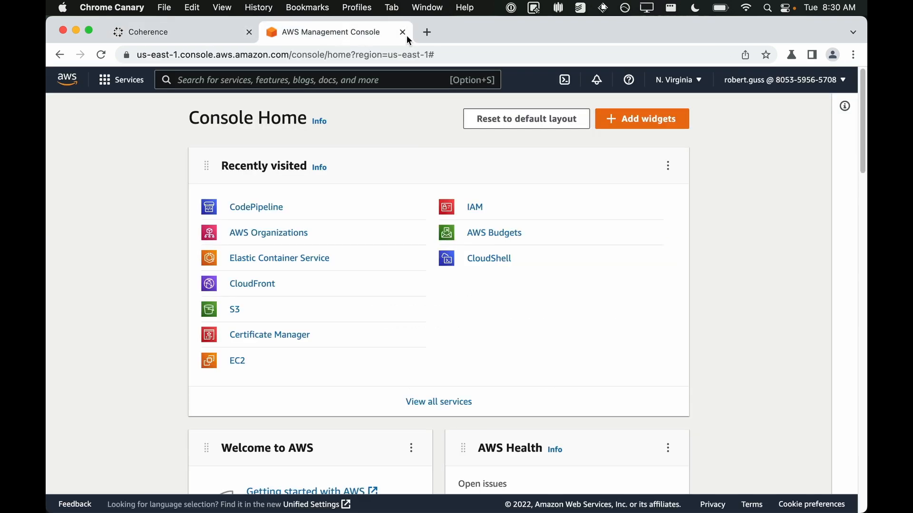
left_click(812, 87)
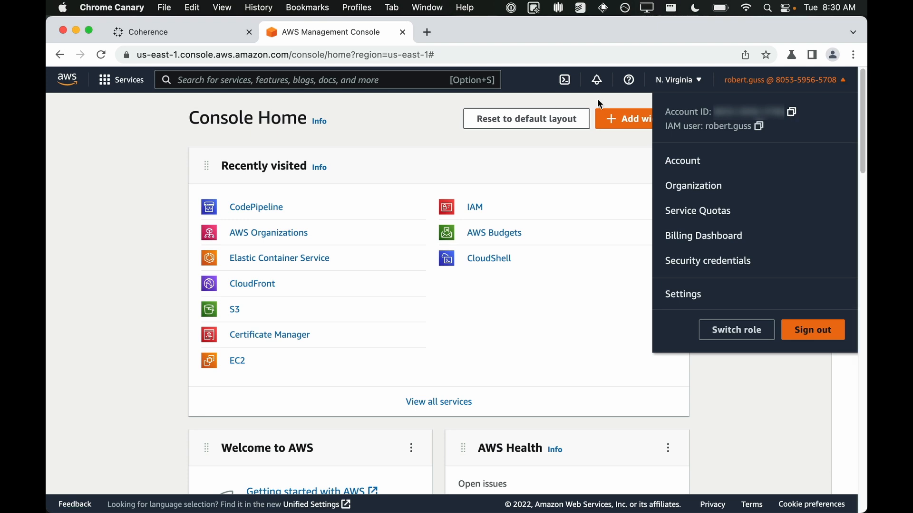
left_click(210, 28)
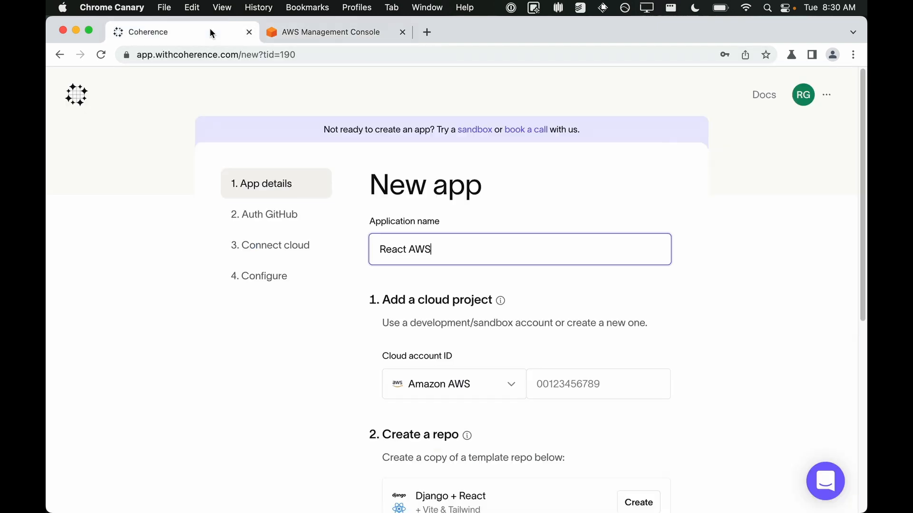
Step: Enter the Amazon AWS cloud account ID for the new app
left_click(623, 392)
left_click(623, 442)
scroll(719, 343, "down", 5)
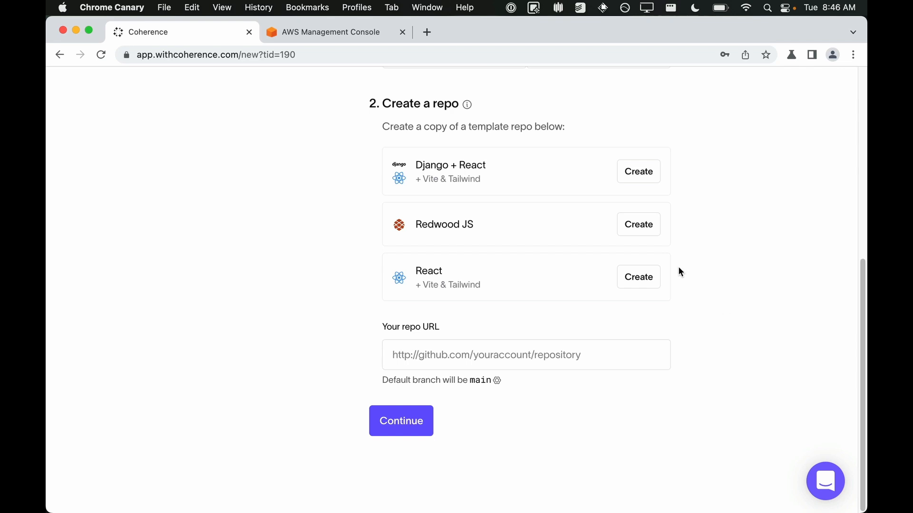
Step: Create a GitHub repository named Coherence React App from the React + Vite & Tailwind template
left_click(641, 277)
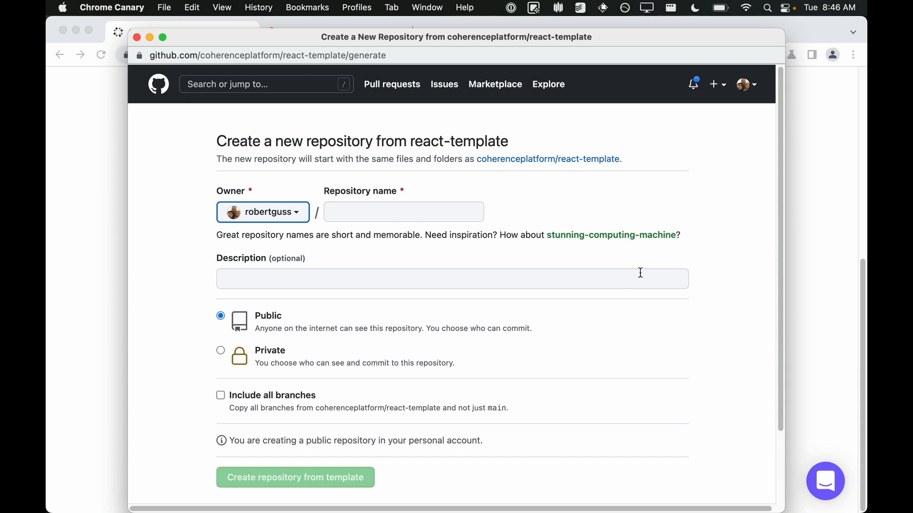
left_click(430, 210)
type("Coherence React App")
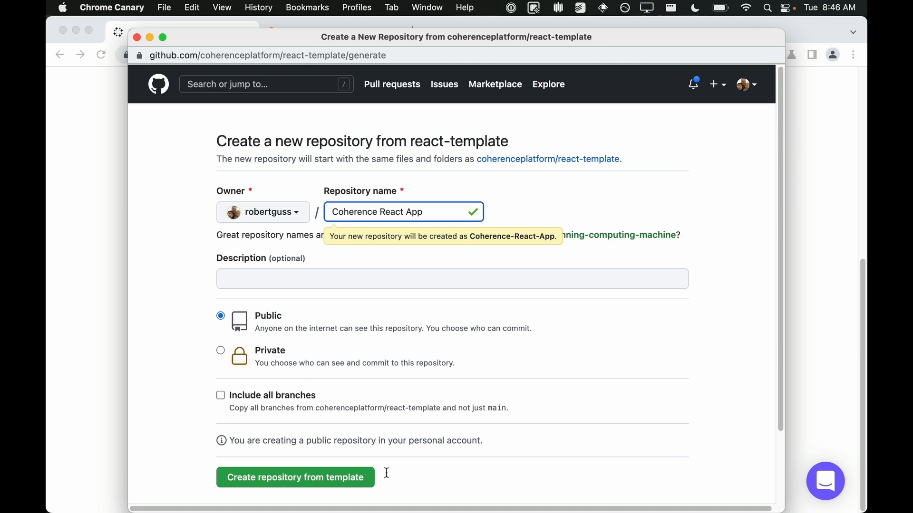
left_click(341, 483)
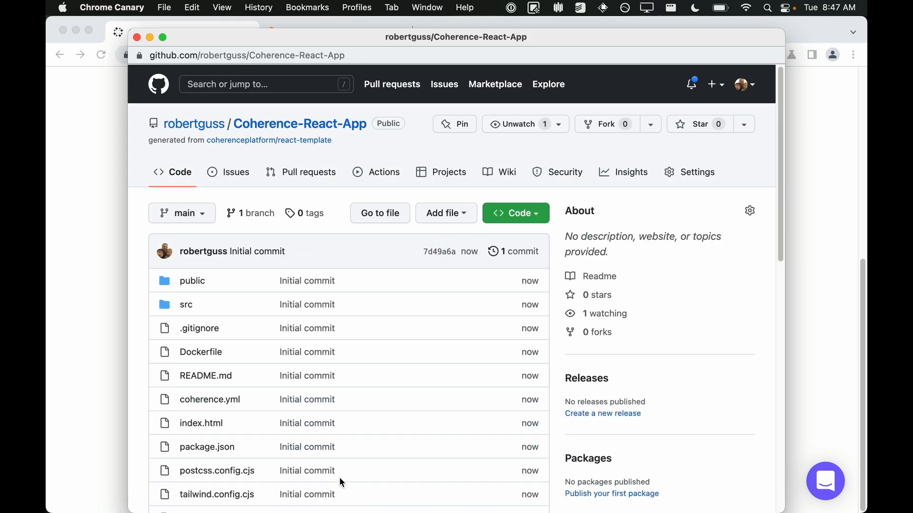
Step: Copy the new repository's URL into the app's repo URL field and continue
left_click(328, 57)
key("super+c")
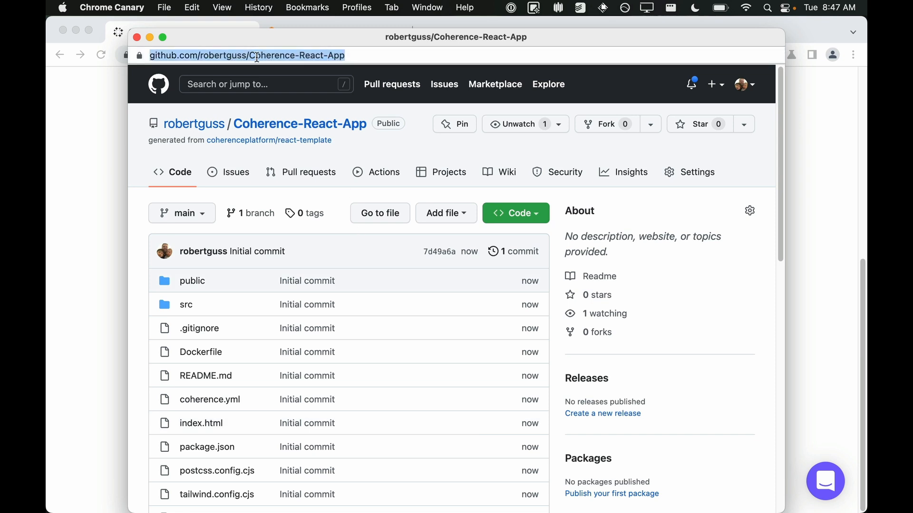
left_click(137, 37)
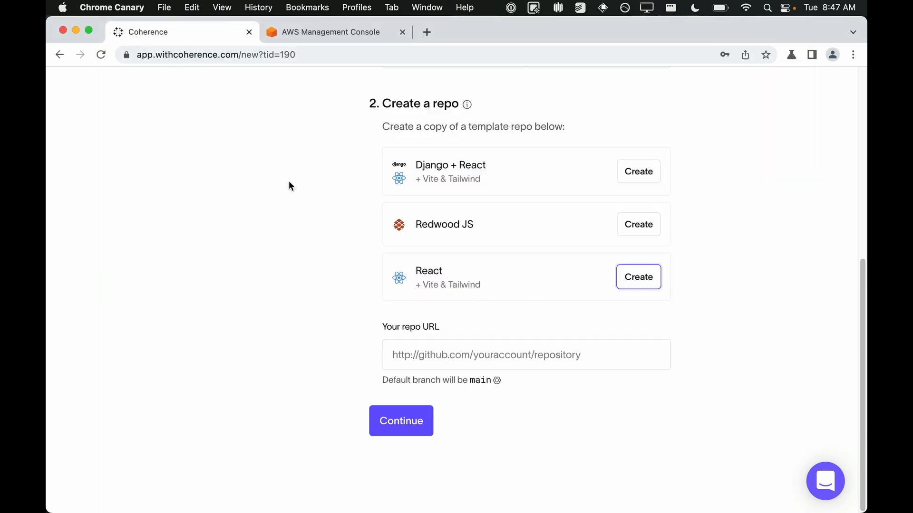
left_click(449, 350)
key("super+v")
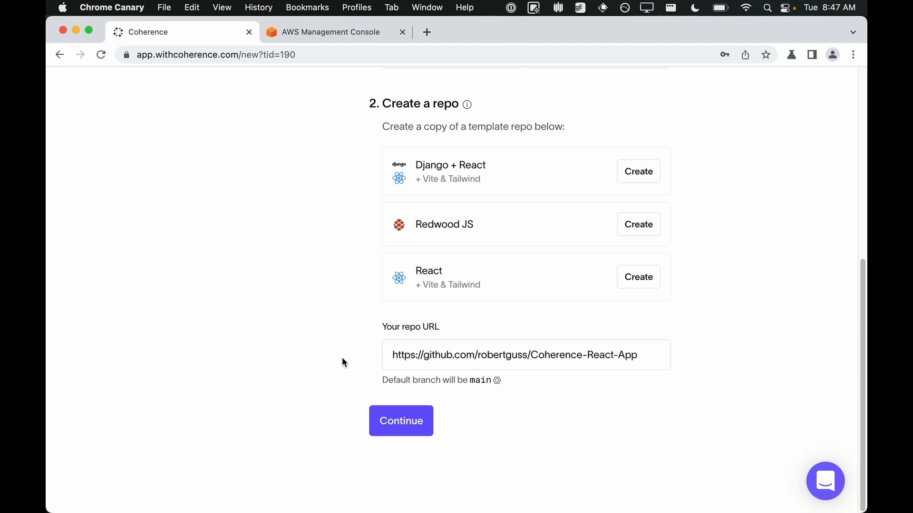
left_click(401, 428)
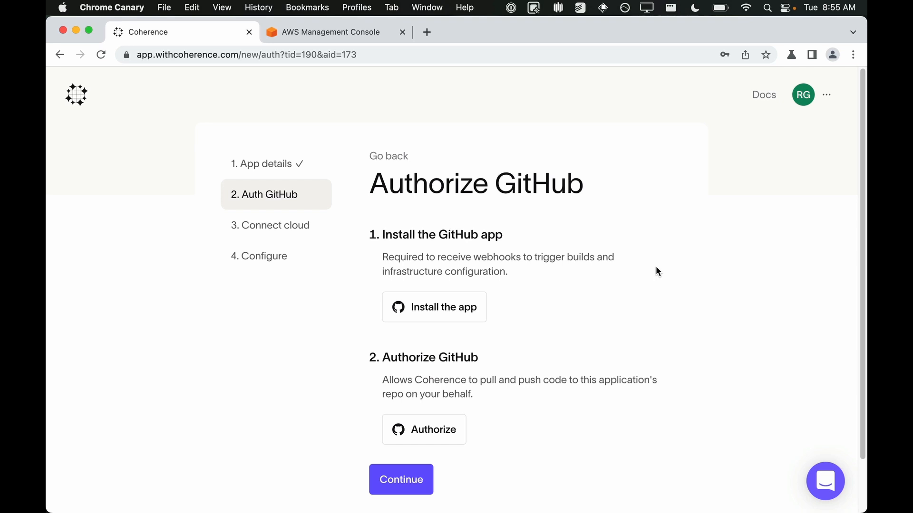
Step: Start installing the Coherence GitHub app on the personal GitHub account
scroll(656, 271, "down", 2)
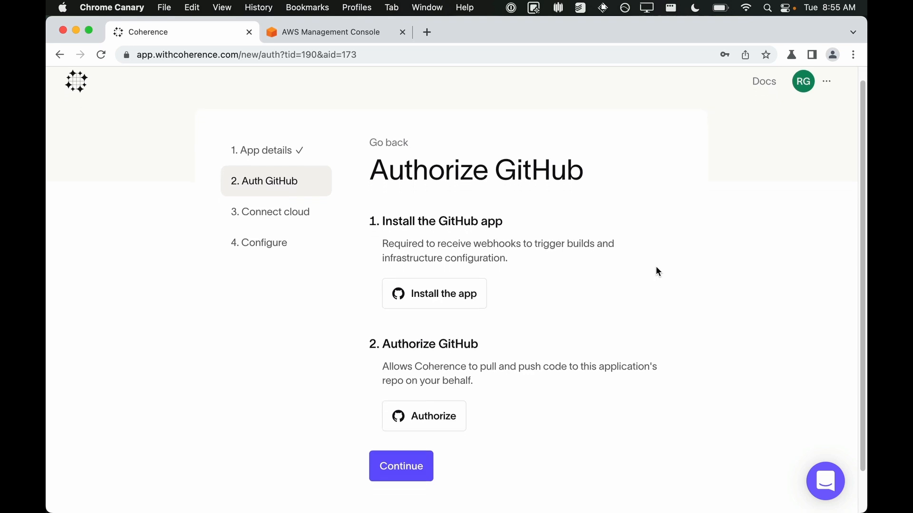
left_click(462, 284)
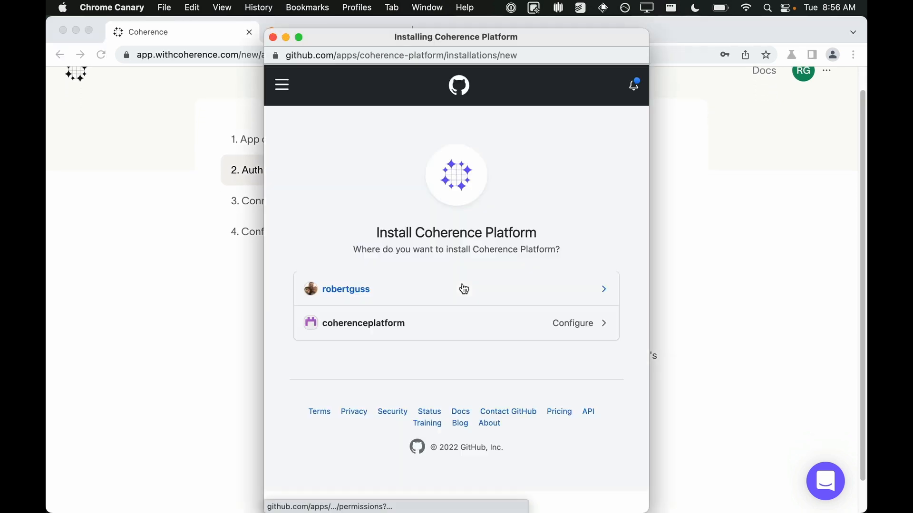
left_click(443, 292)
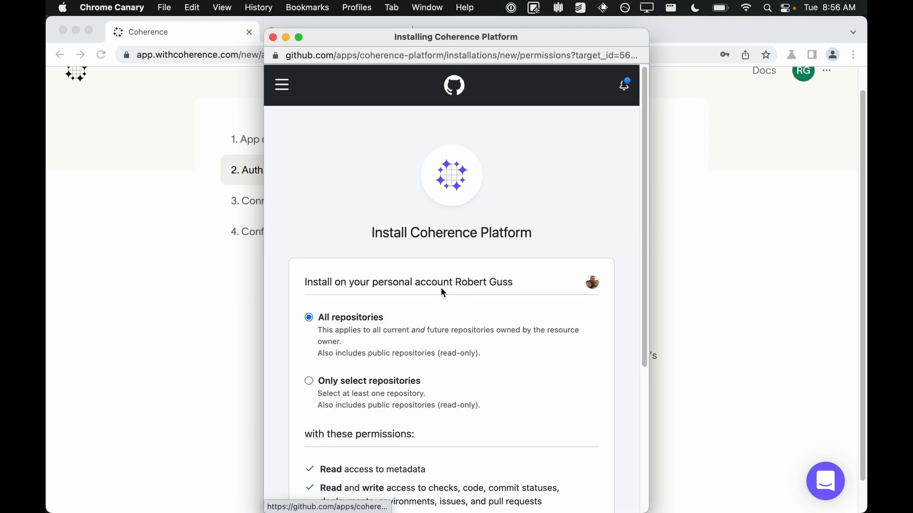
Step: Install the GitHub app for only the Coherence-React-App repository
scroll(441, 290, "down", 3)
scroll(441, 287, "down", 2)
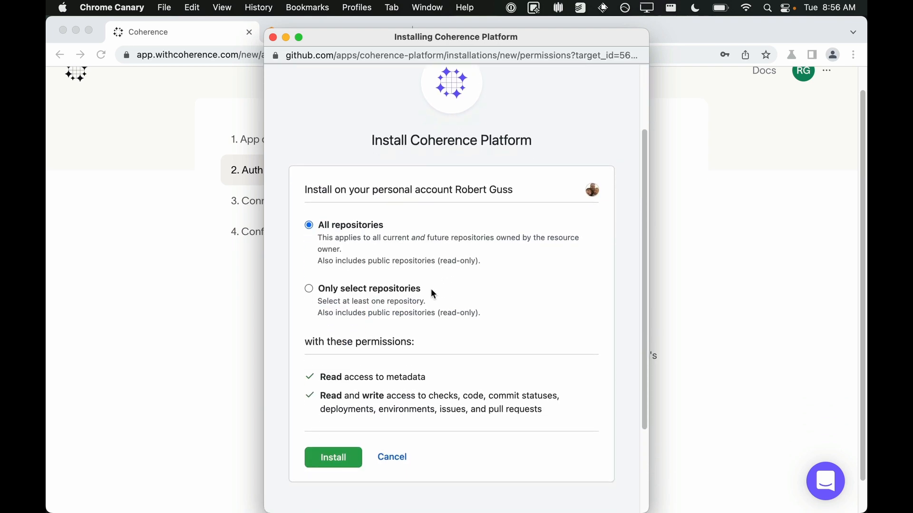
left_click(384, 287)
scroll(387, 292, "down", 2)
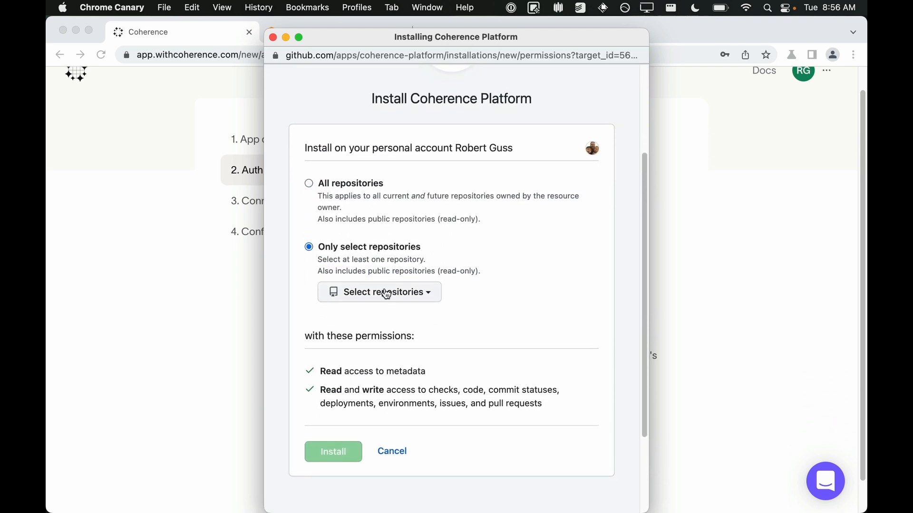
left_click(411, 298)
type("coh")
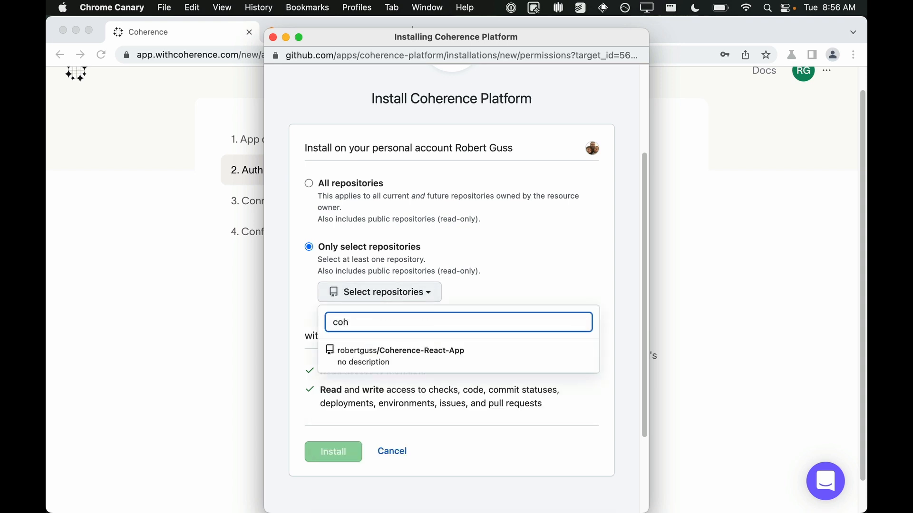
left_click(403, 352)
scroll(402, 350, "down", 2)
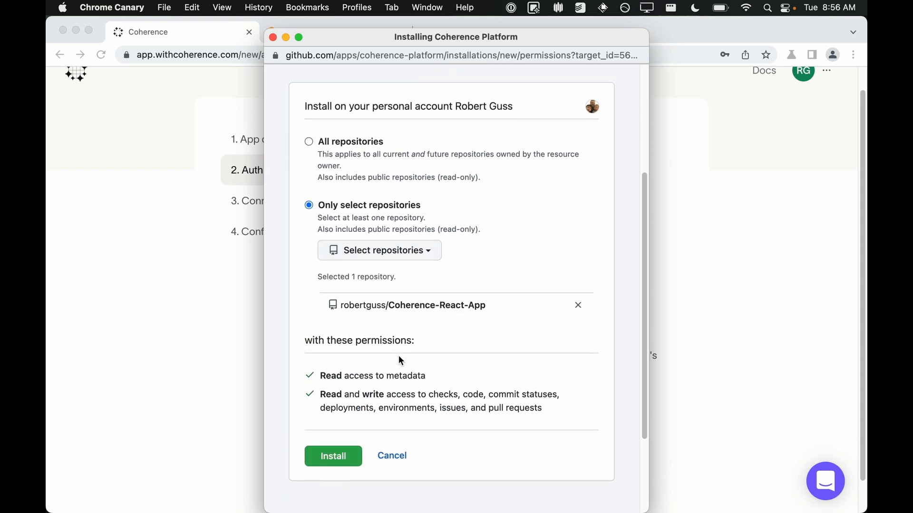
left_click(347, 460)
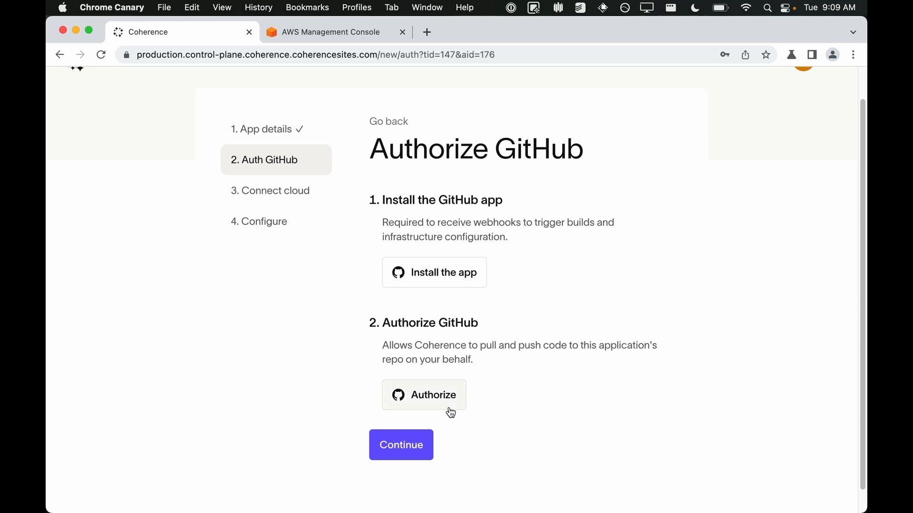
Step: Authorize Coherence Platform on GitHub and continue to the cloud connection step
left_click(434, 399)
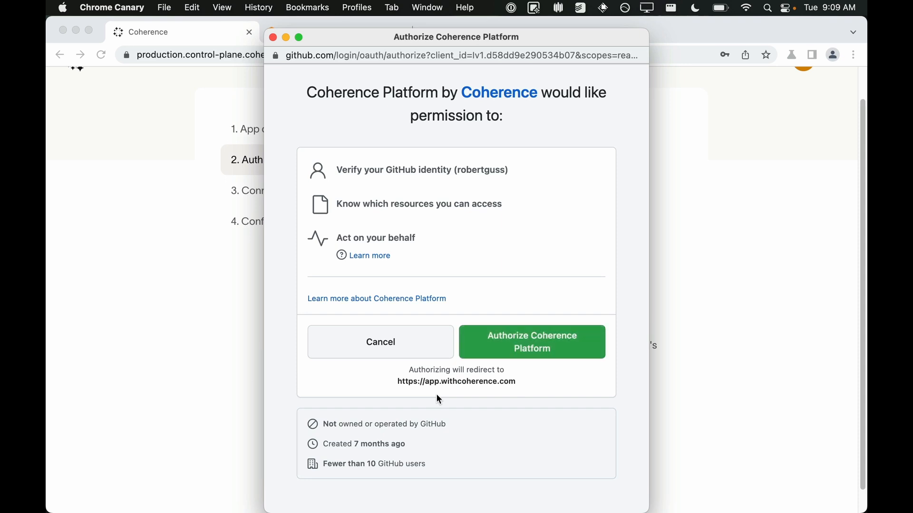
left_click(526, 352)
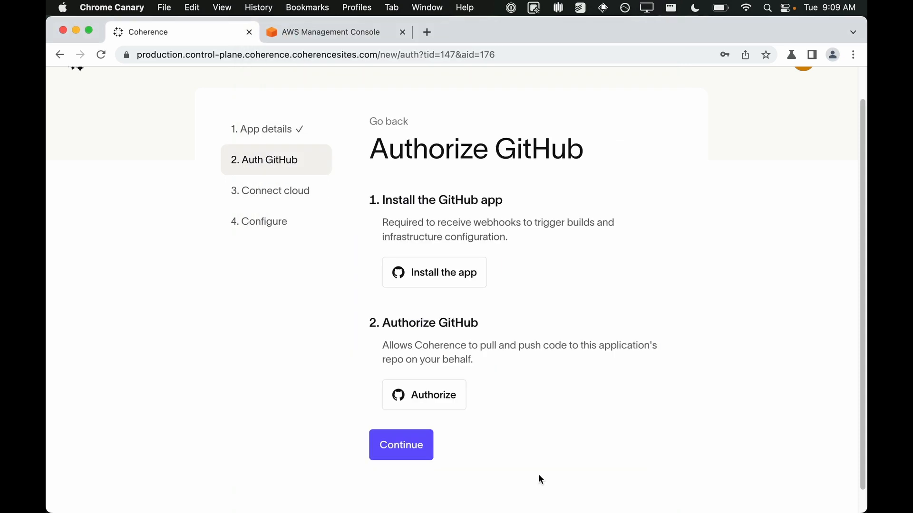
left_click(401, 444)
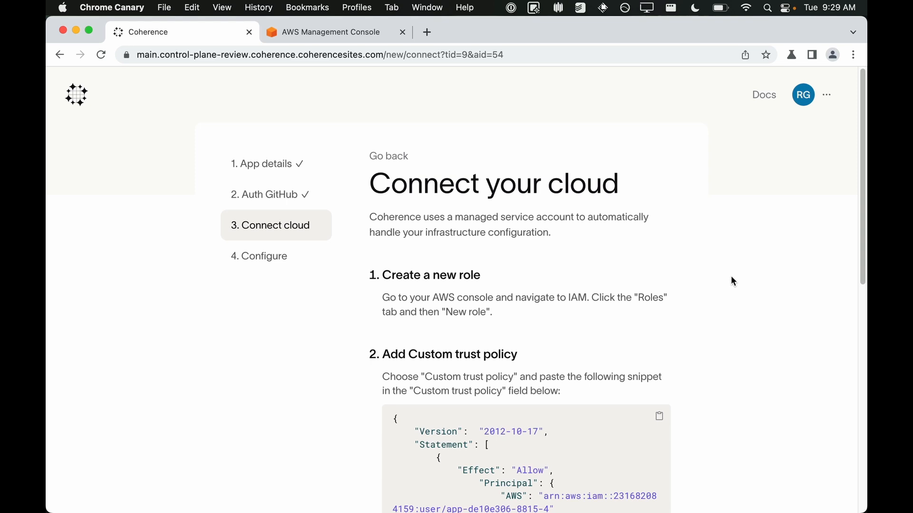
Step: Read the instructions for creating the AWS role and custom trust policy
scroll(731, 277, "down", 3)
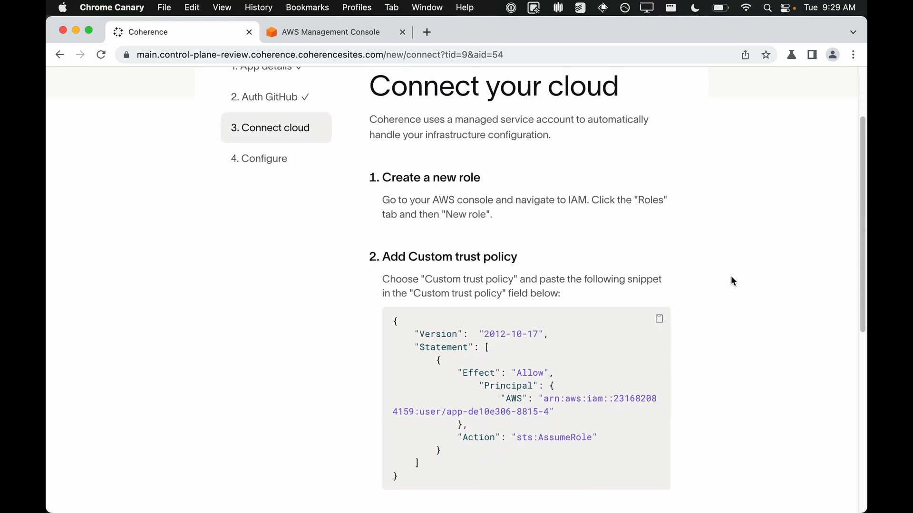
Step: Copy the custom trust policy snippet from the Coherence instructions and switch to the AWS console
left_click(659, 321)
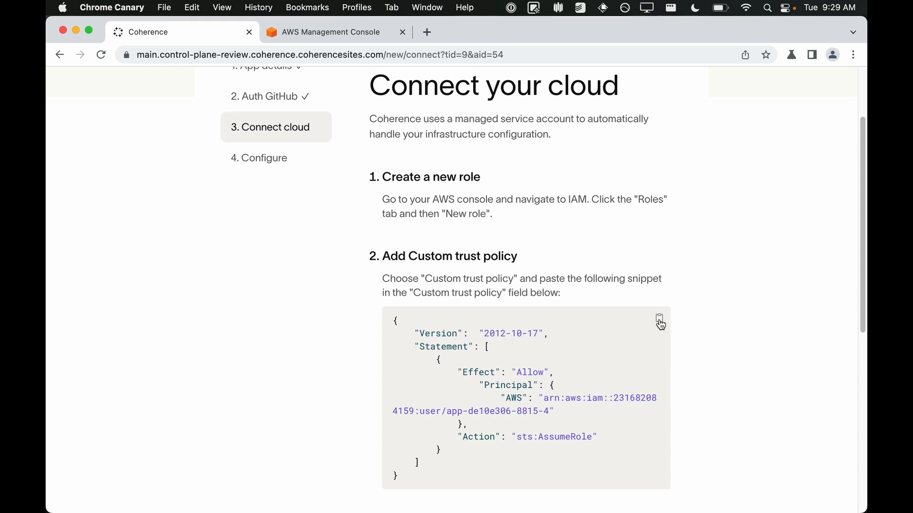
left_click(660, 321)
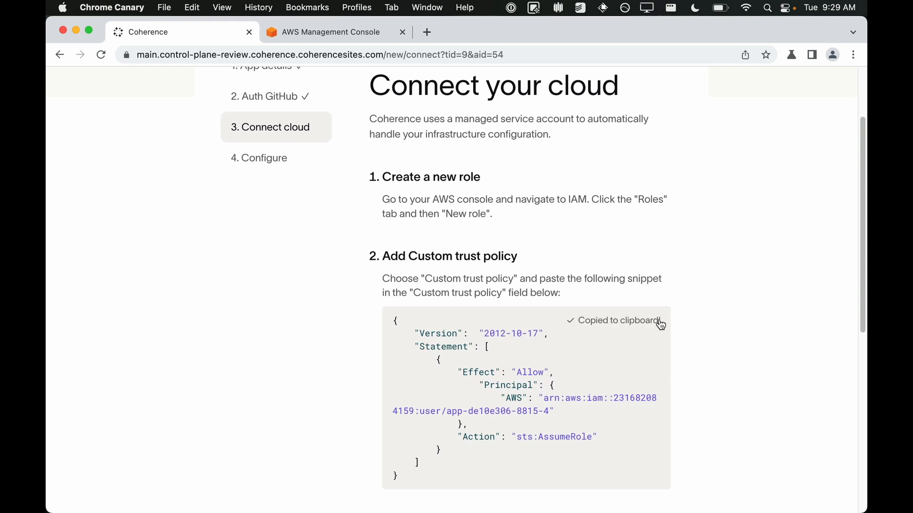
left_click(329, 32)
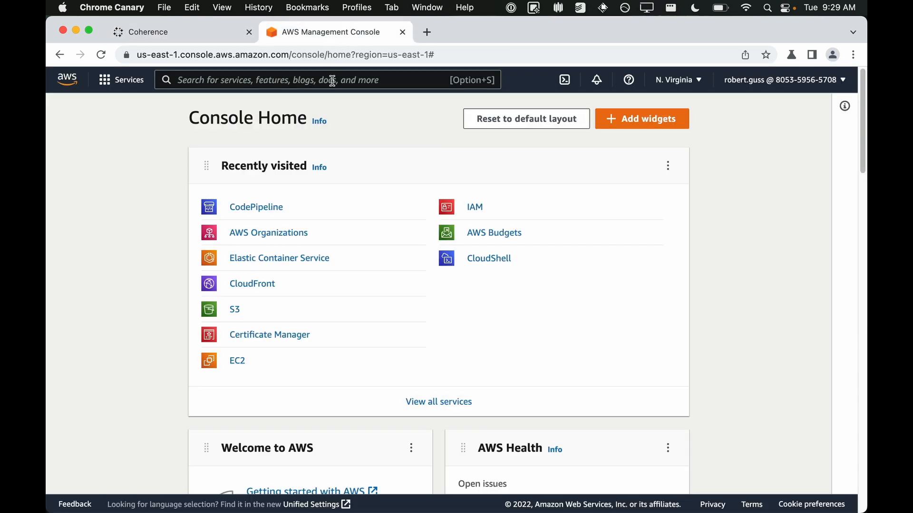
Step: Open IAM from the AWS console search, go to Roles, and start creating a new role
type("IAM")
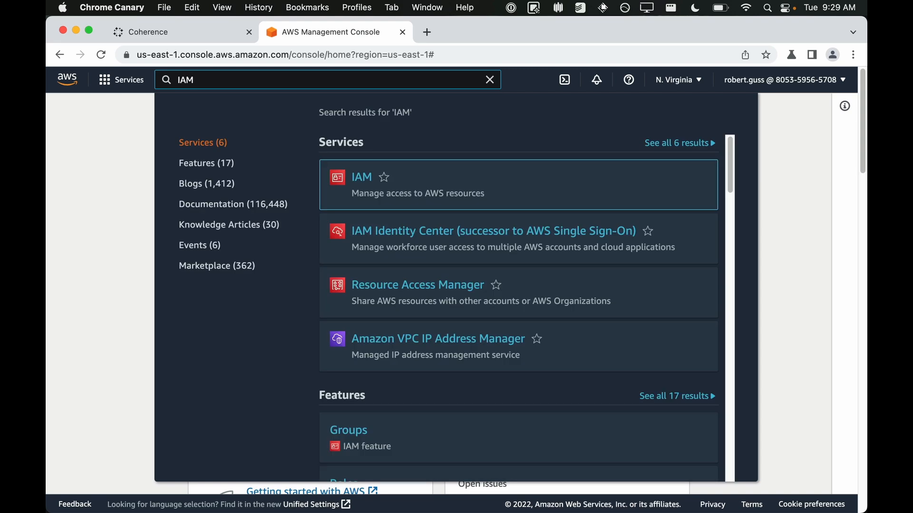
mouse_move(363, 181)
left_click(362, 178)
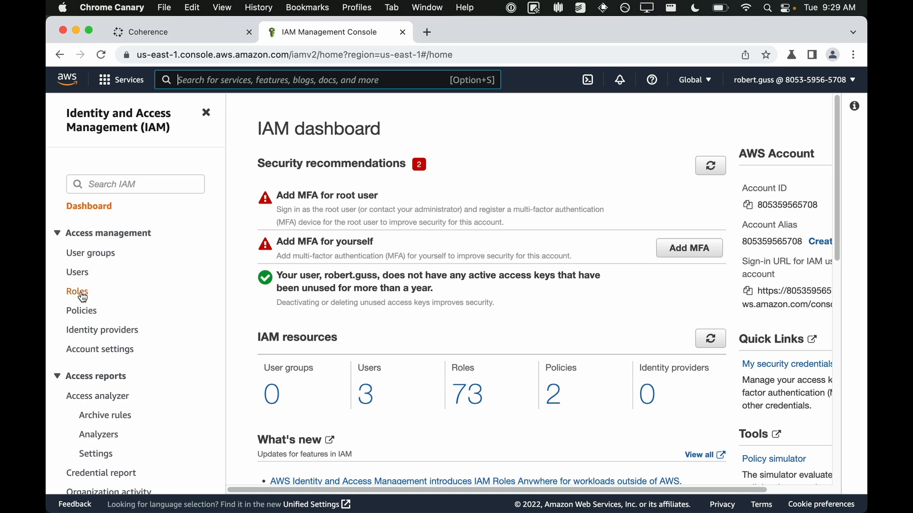
left_click(81, 297)
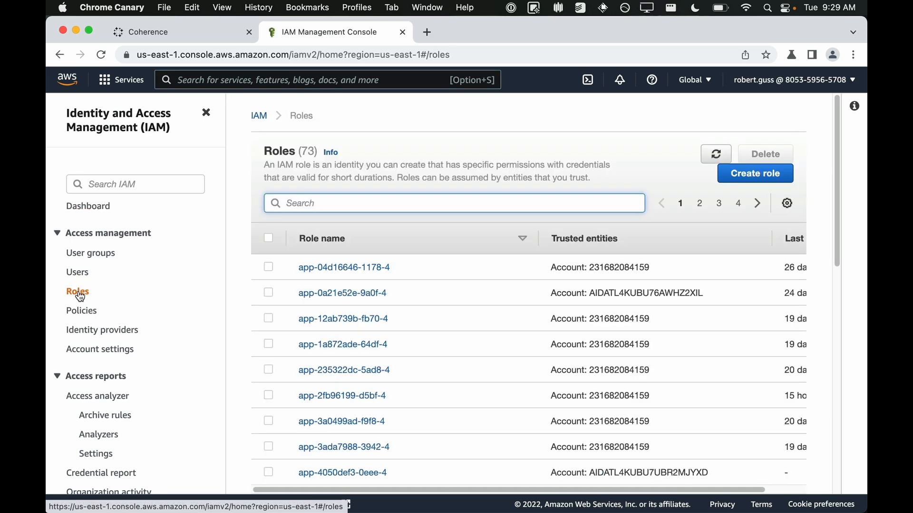
left_click(752, 181)
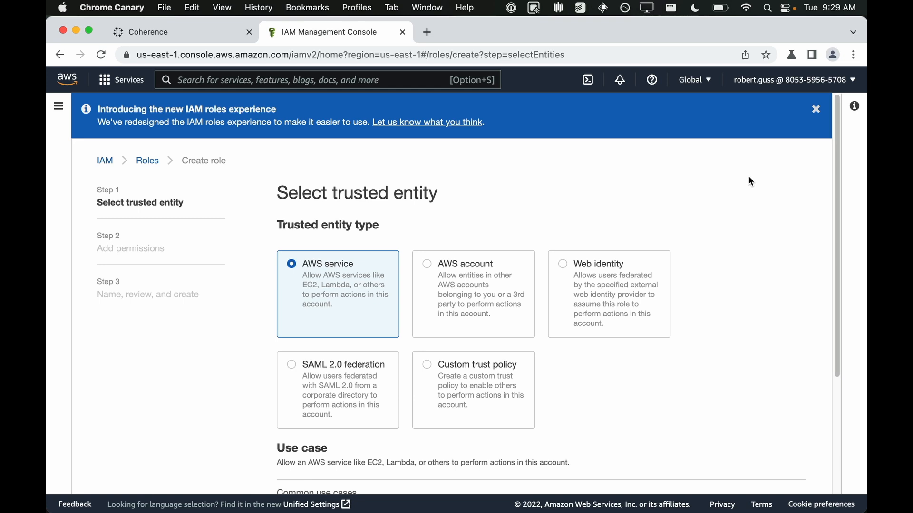
Step: Choose Custom trust policy, replace the editor contents with the copied Coherence snippet, and continue to permissions
left_click(430, 366)
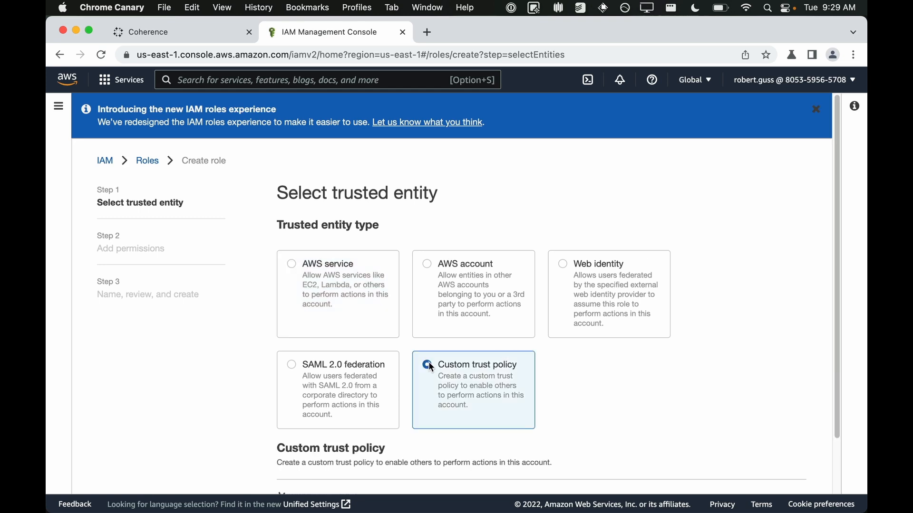
scroll(430, 366, "down", 5)
left_click(439, 383)
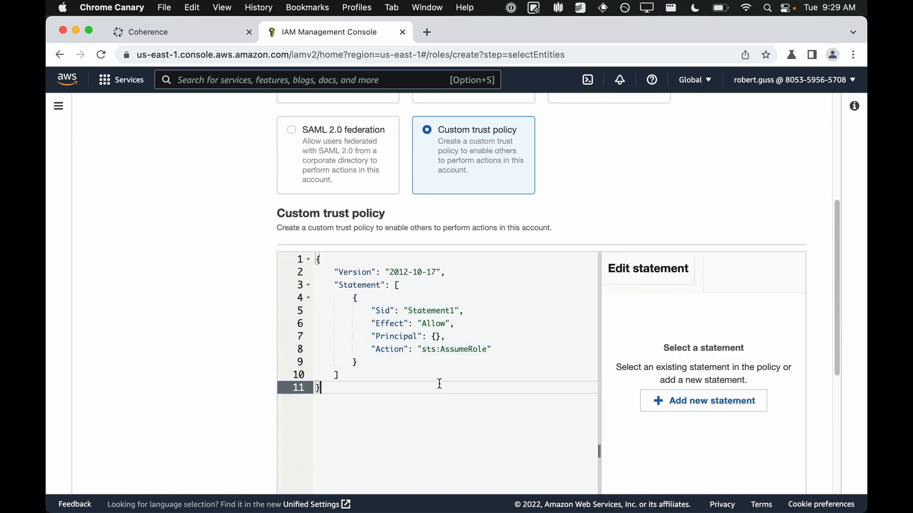
key("super+a")
key("BackSpace")
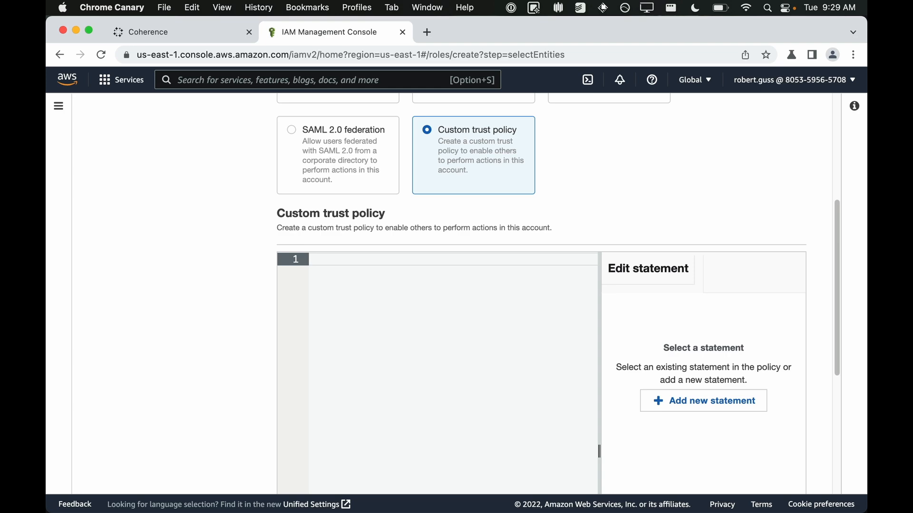
key("super+v")
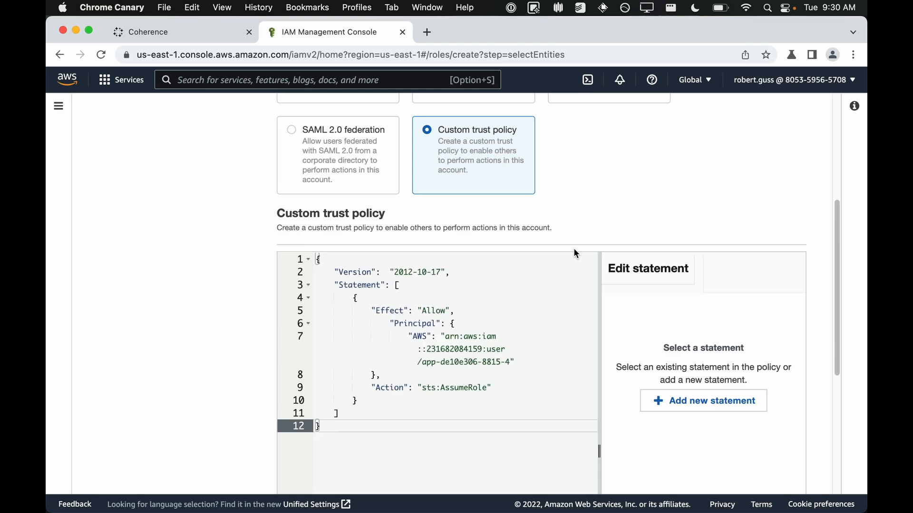
scroll(574, 251, "down", 5)
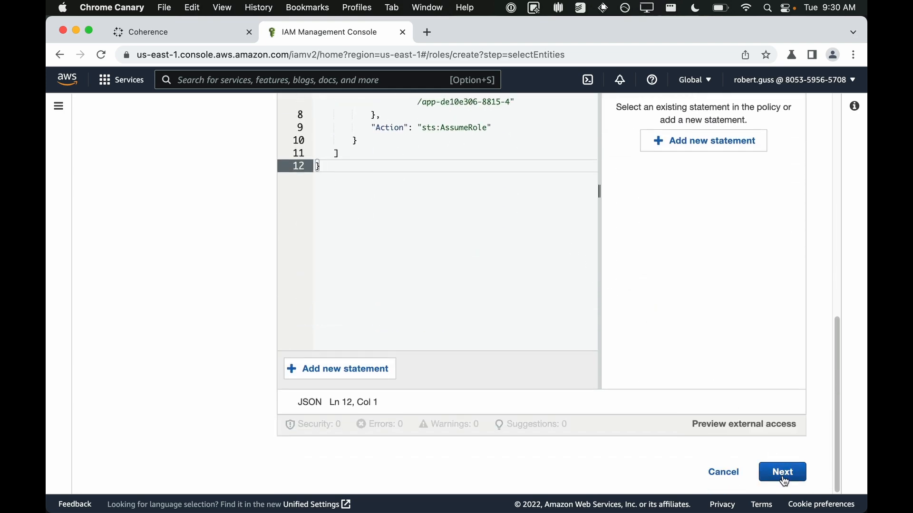
left_click(783, 473)
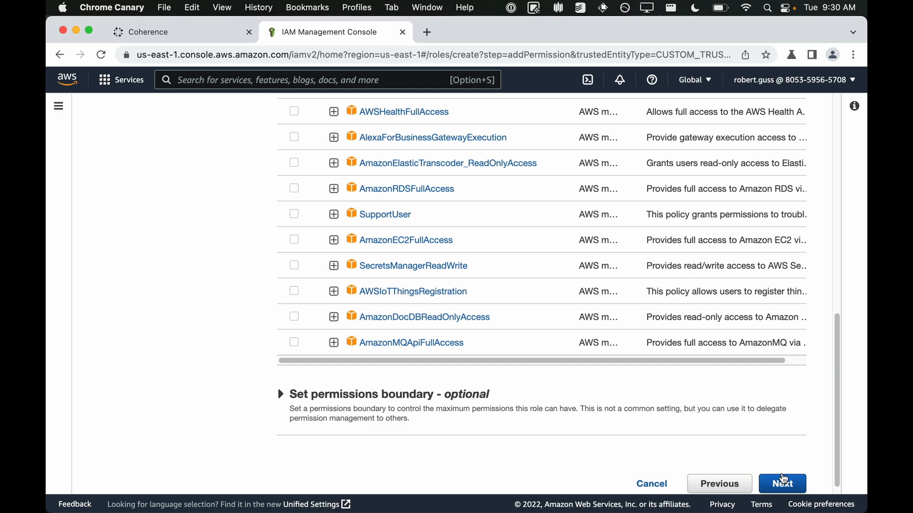
Step: Copy the AdministratorAccess policy name from the Coherence instructions and return to the role wizard
left_click(209, 33)
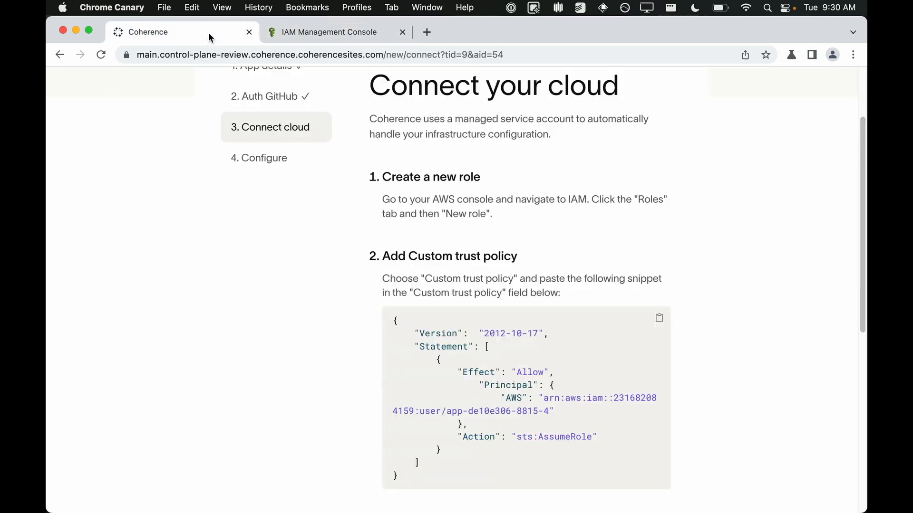
scroll(713, 290, "down", 5)
scroll(715, 291, "down", 4)
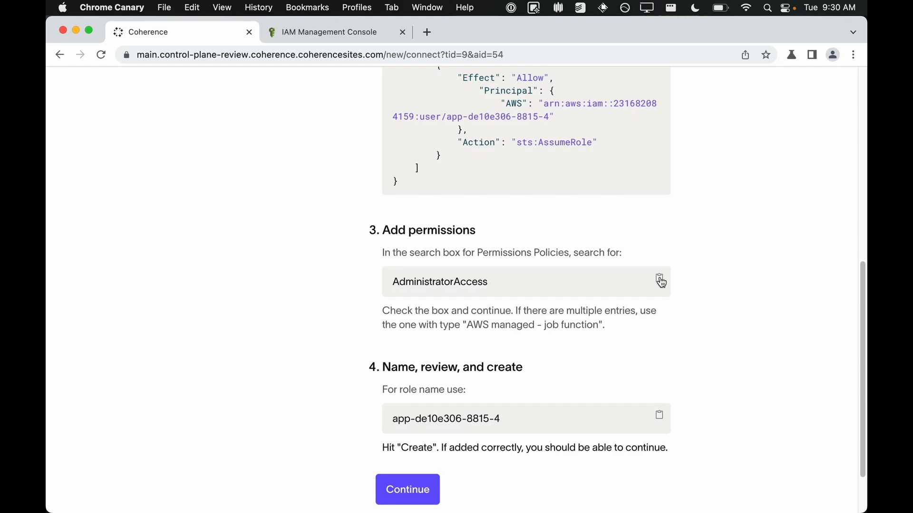
left_click(660, 281)
left_click(356, 33)
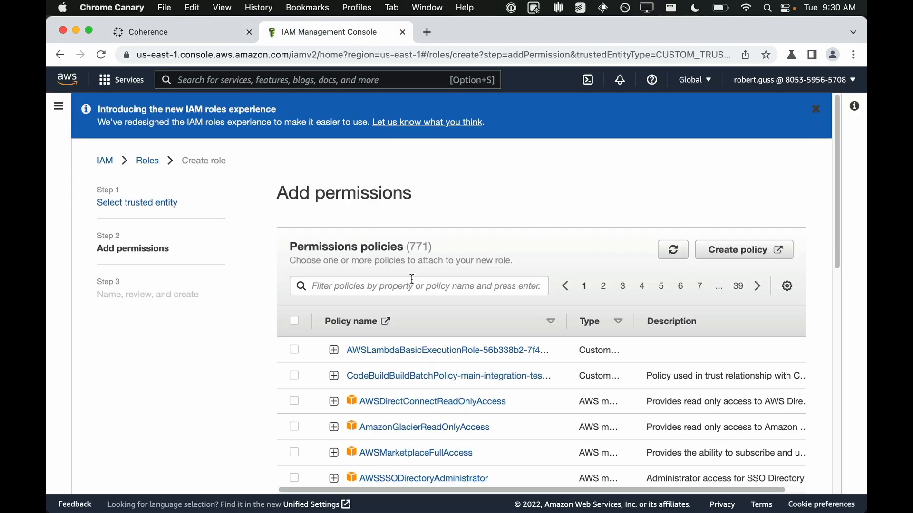
Step: Search the permissions policies for AdministratorAccess, select it, and continue to the review step
left_click(397, 286)
key("super+v")
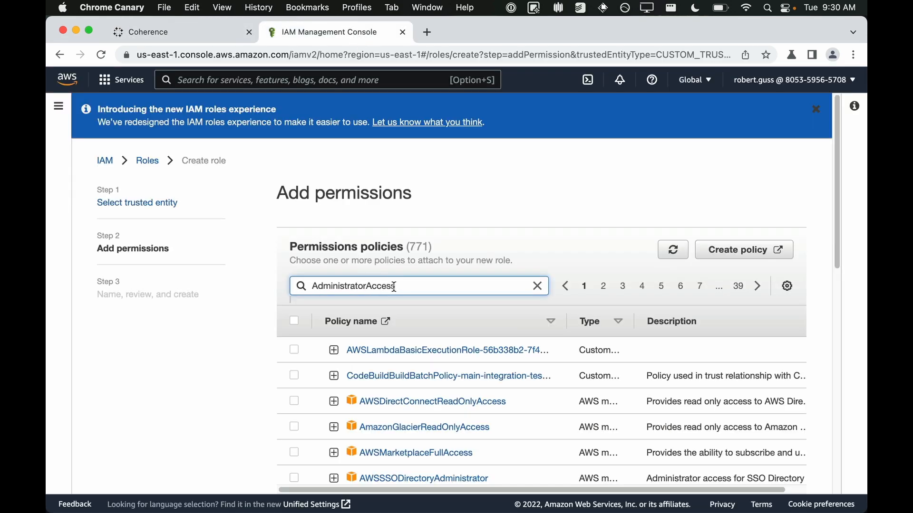
key("Return")
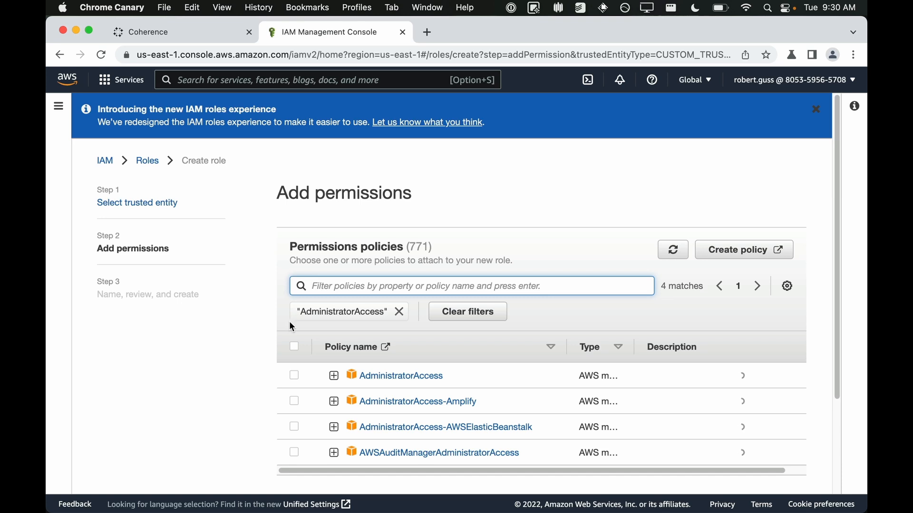
left_click(294, 376)
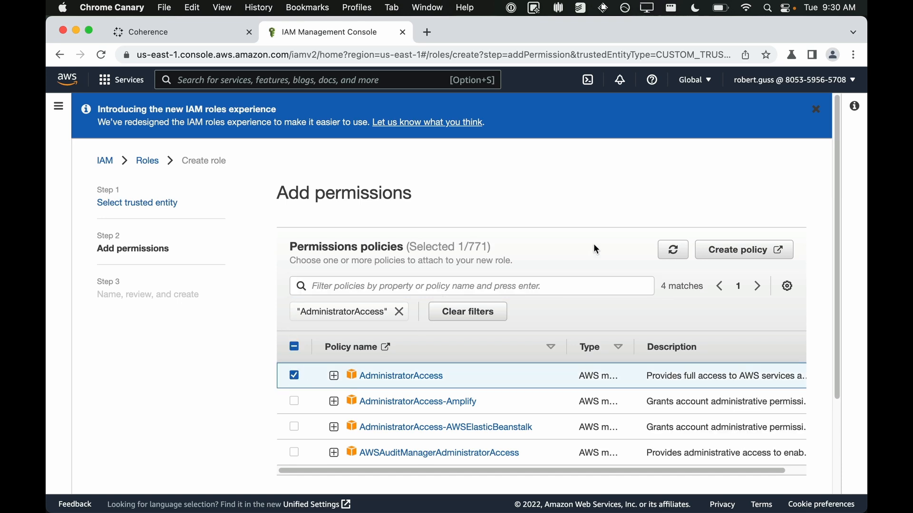
scroll(594, 245, "down", 5)
left_click(783, 472)
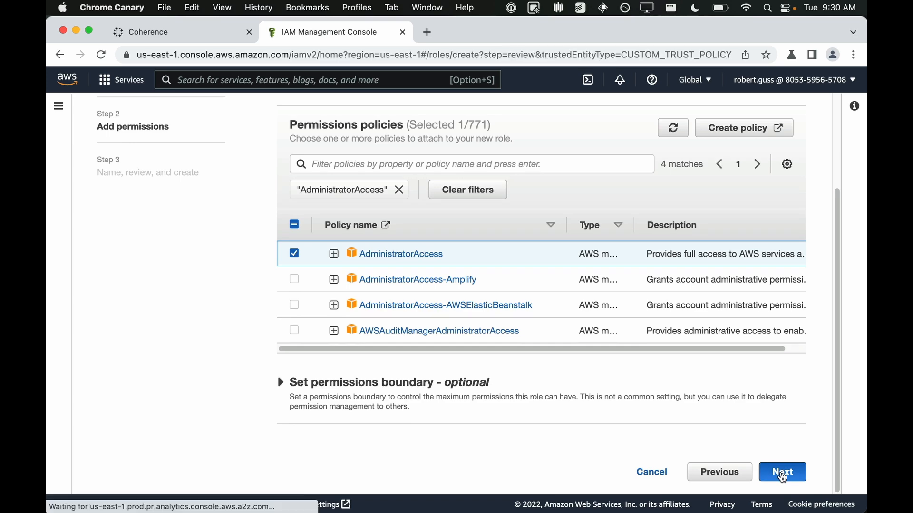
Step: Name the role app-de10e306-8815-4 using the name copied from Coherence, review it, and create the role
left_click(210, 32)
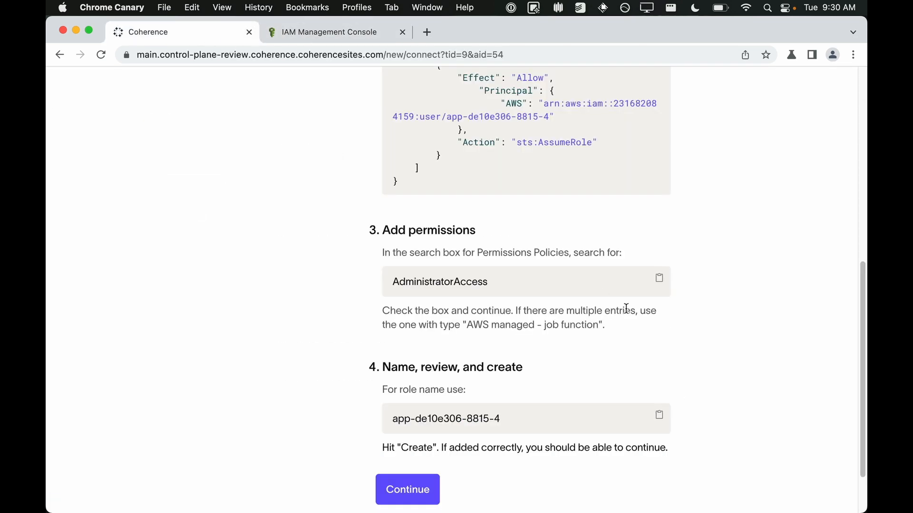
left_click(660, 419)
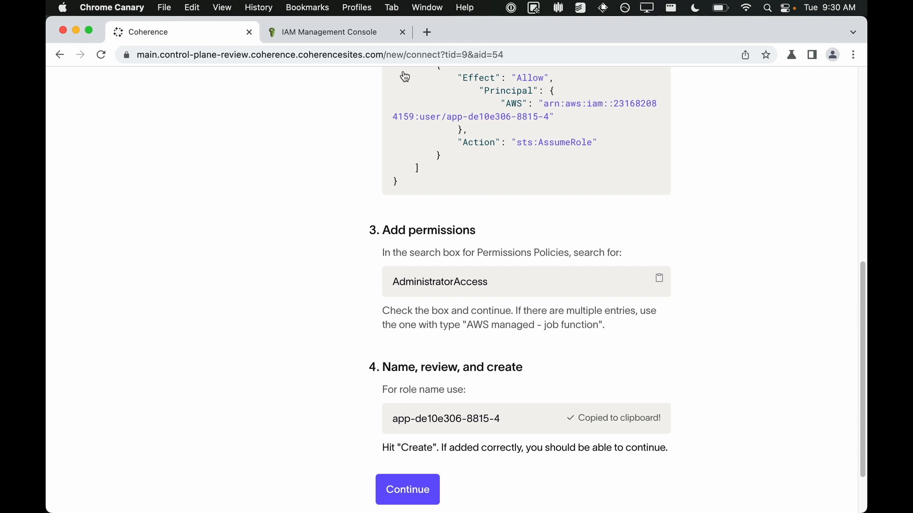
left_click(355, 34)
left_click(398, 217)
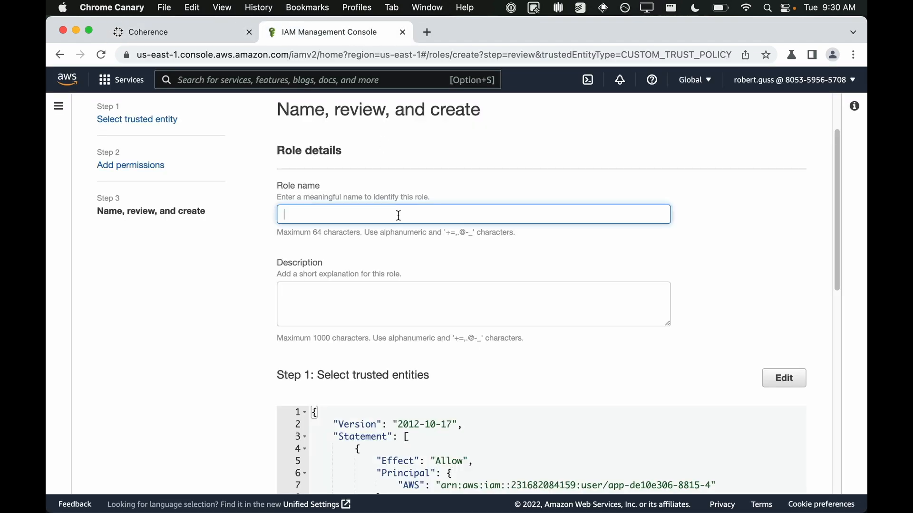
key("super+v")
scroll(786, 256, "down", 10)
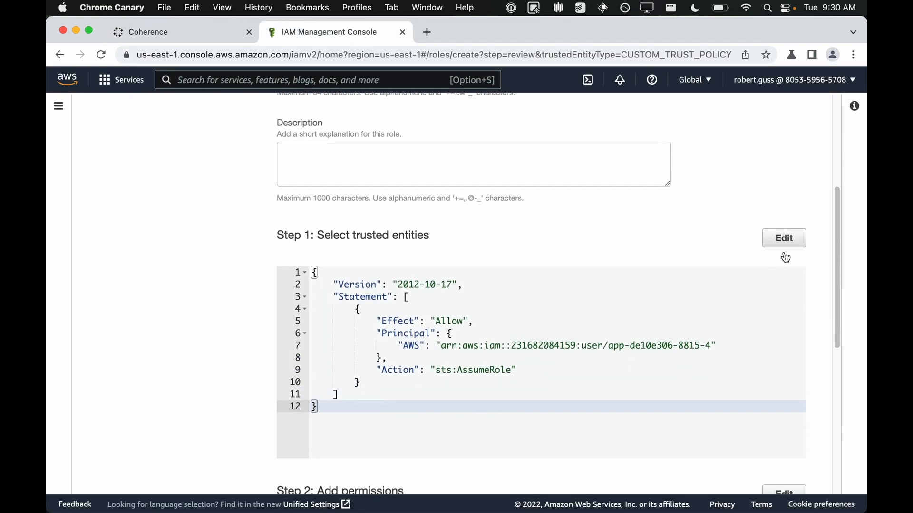
scroll(786, 257, "down", 1)
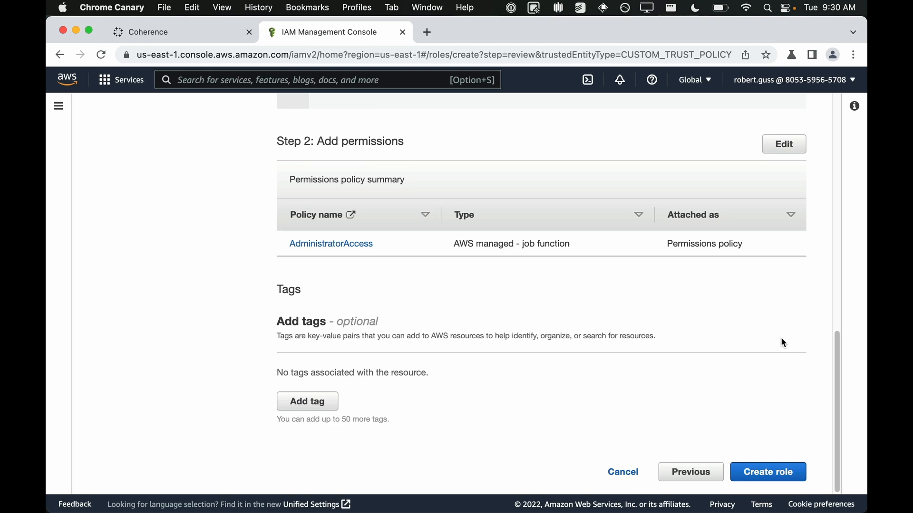
left_click(776, 476)
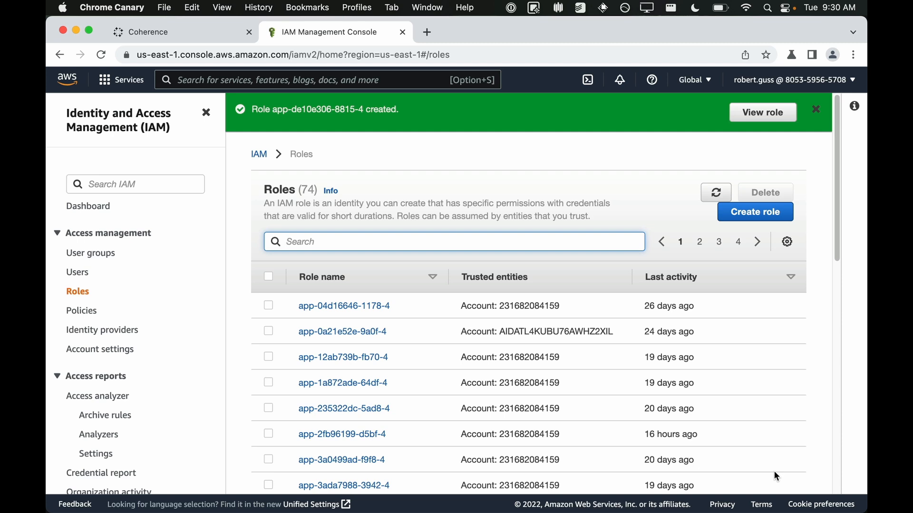
Step: Continue in Coherence, start configuring the infrastructure, and switch to the Getting started documentation tab
key("ctrl+shift+Tab")
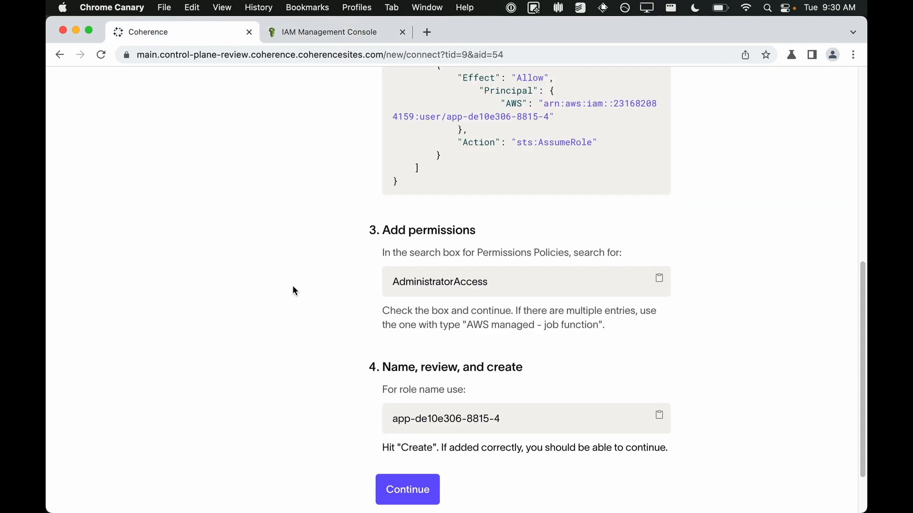
scroll(292, 285, "down", 3)
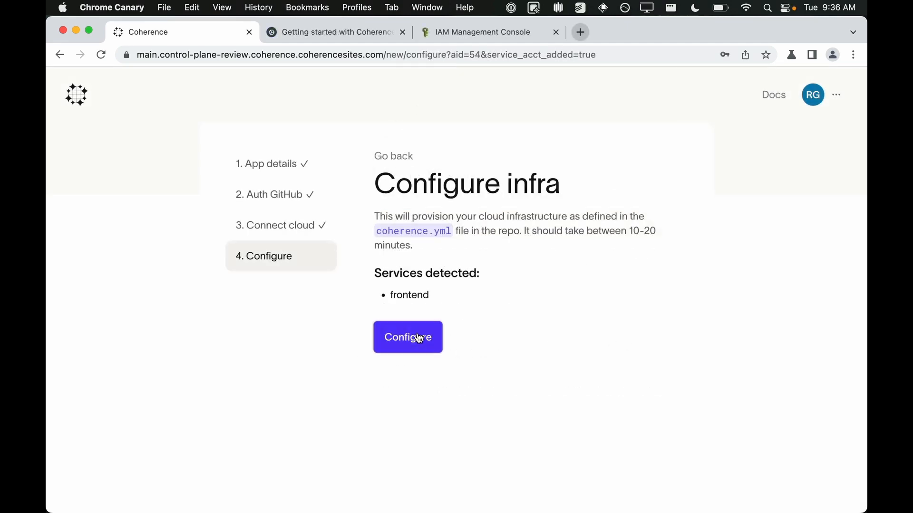
left_click(418, 338)
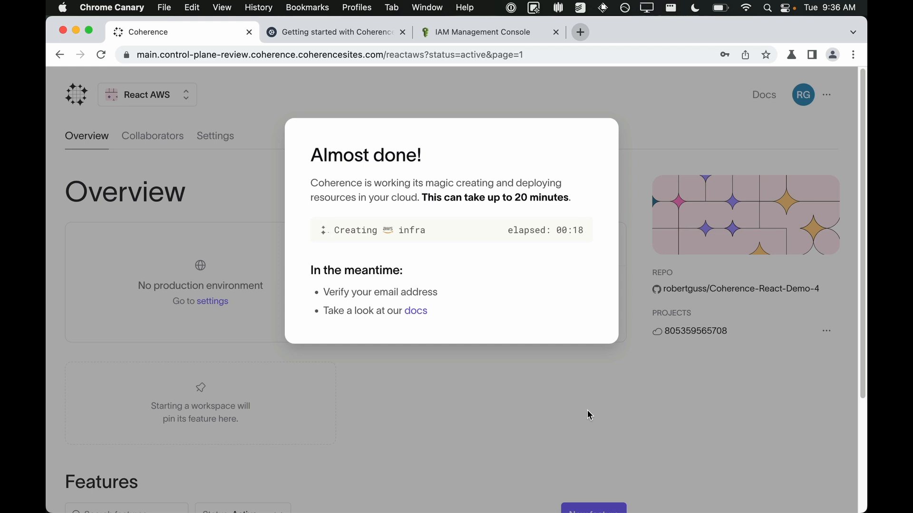
left_click(346, 34)
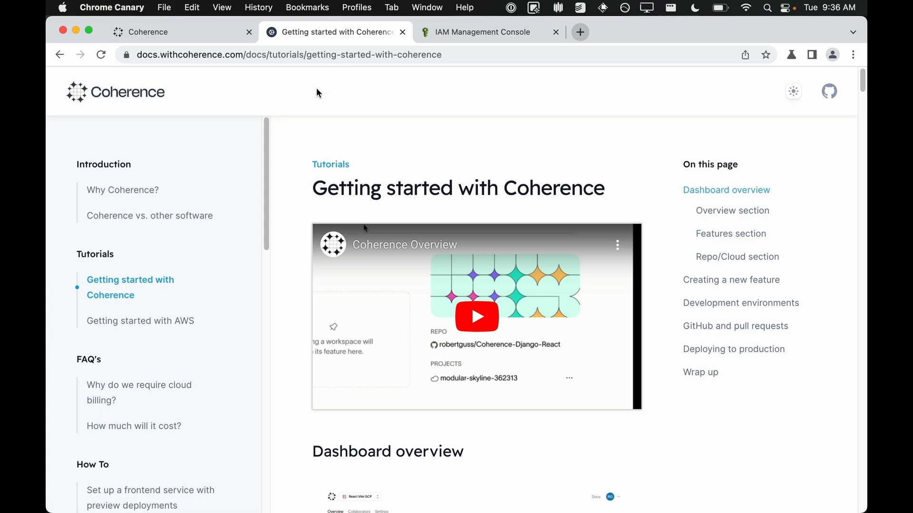